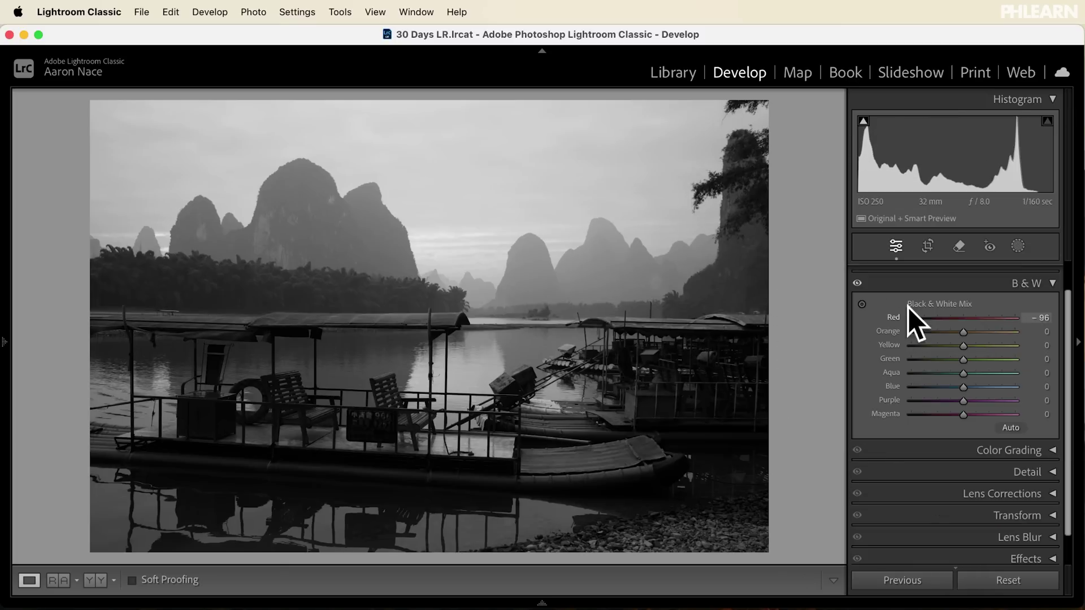
# - Undo the black-and-white edits so Black and White.cr2 shows in its original colour
pyautogui.moveTo(992, 300); pyautogui.dragTo(1013, 317)
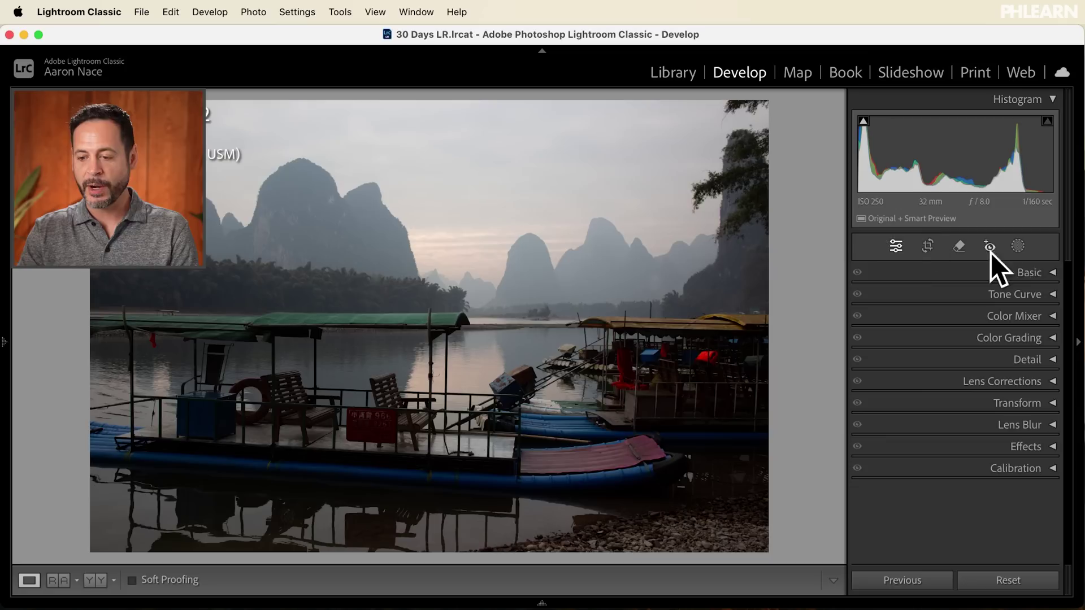
# - Switch the boat photo to B&W (Adobe Monochrome) and show the per-colour gray mix, all at 0
pyautogui.click(1033, 273)
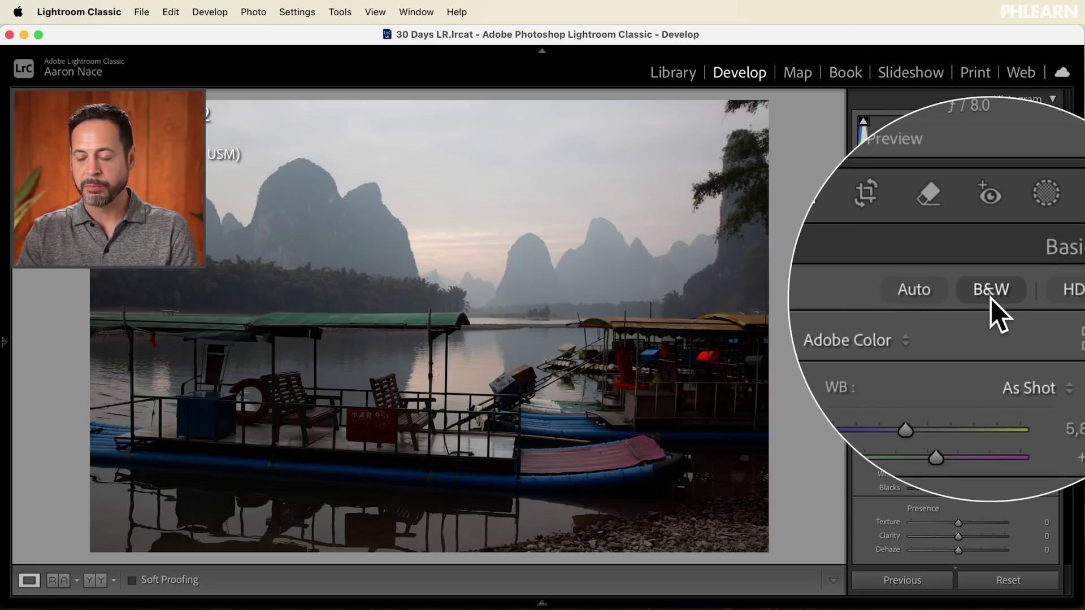
pyautogui.click(991, 299)
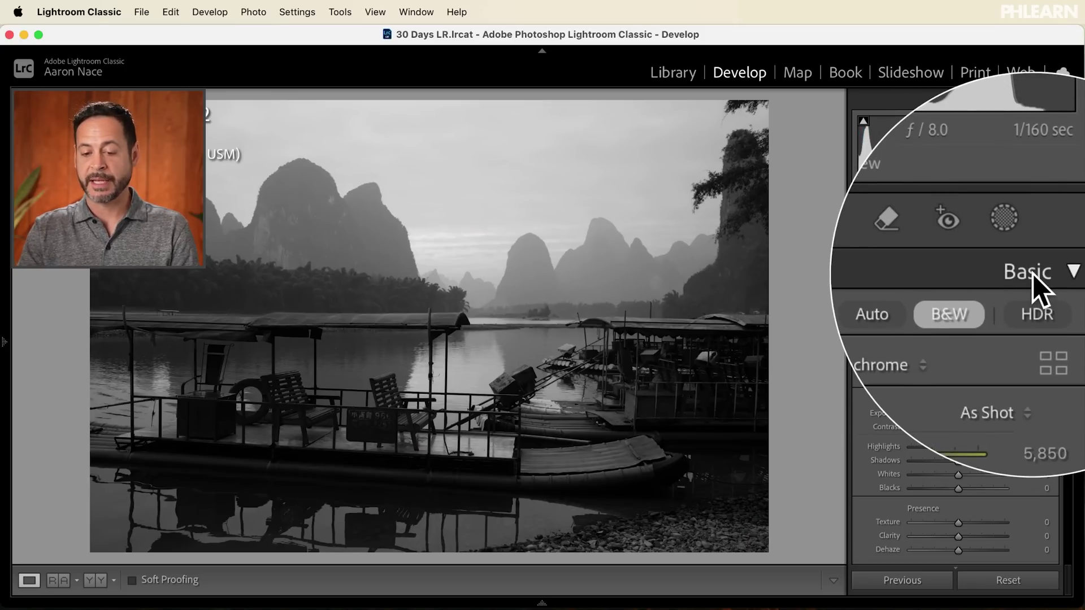
pyautogui.click(1033, 274)
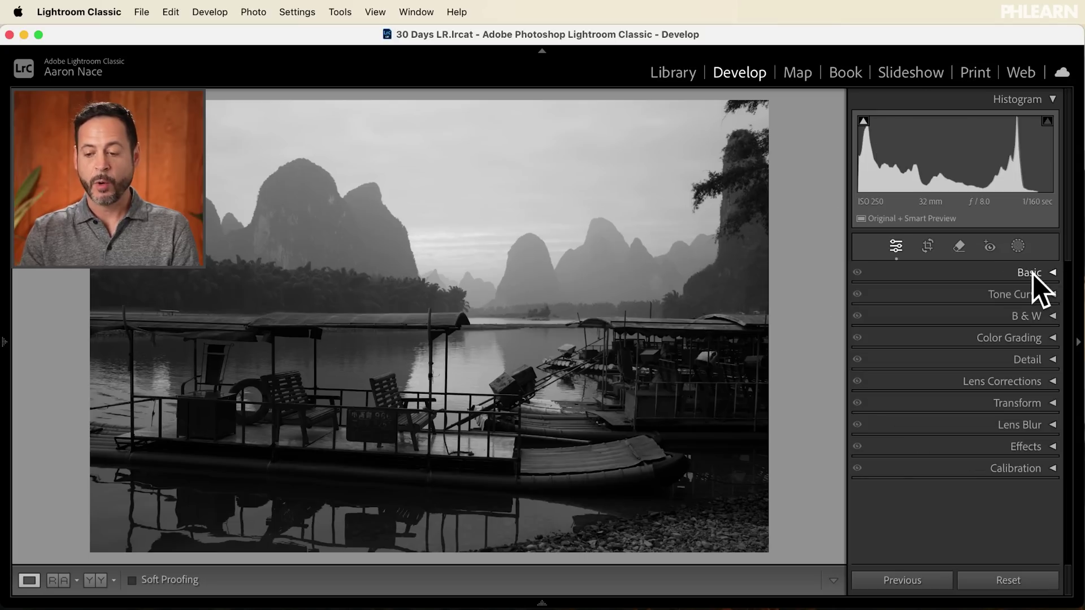
pyautogui.click(1026, 318)
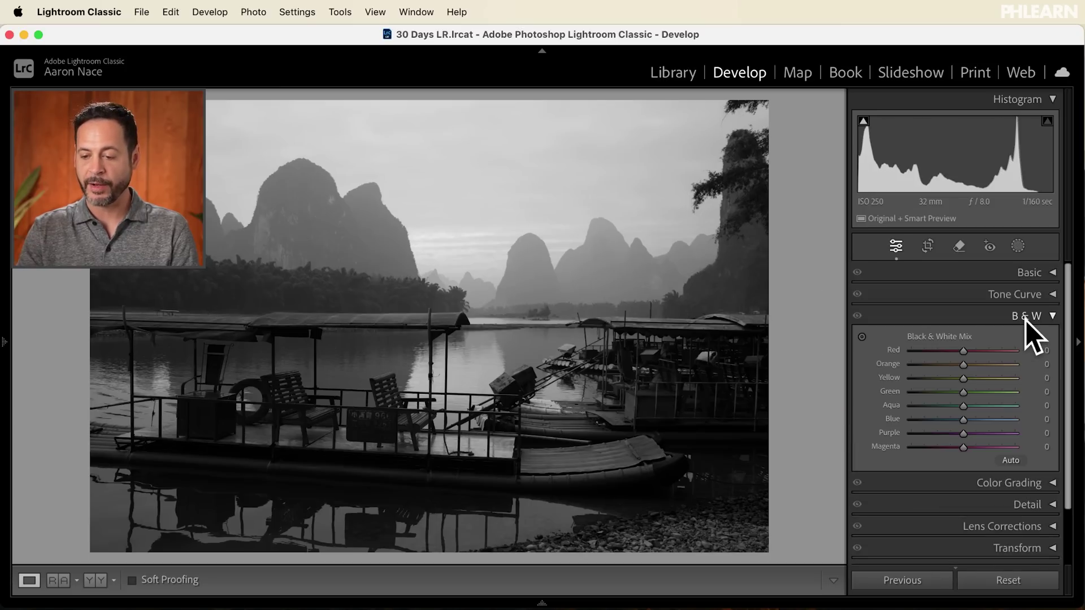
pyautogui.scroll(-2, 1027, 319)
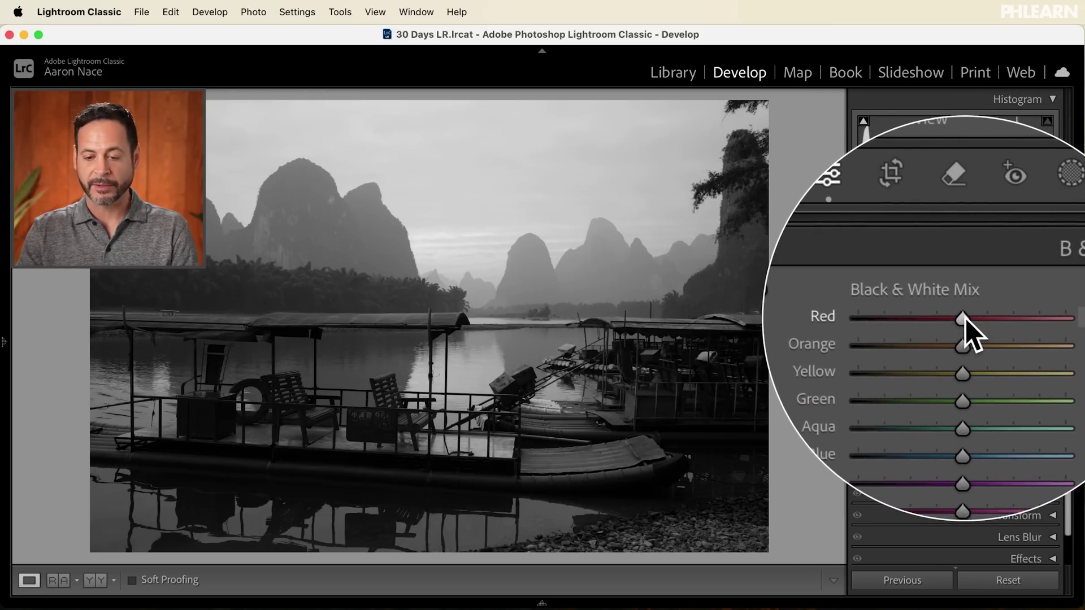
pyautogui.moveTo(987, 318); pyautogui.dragTo(1020, 303)
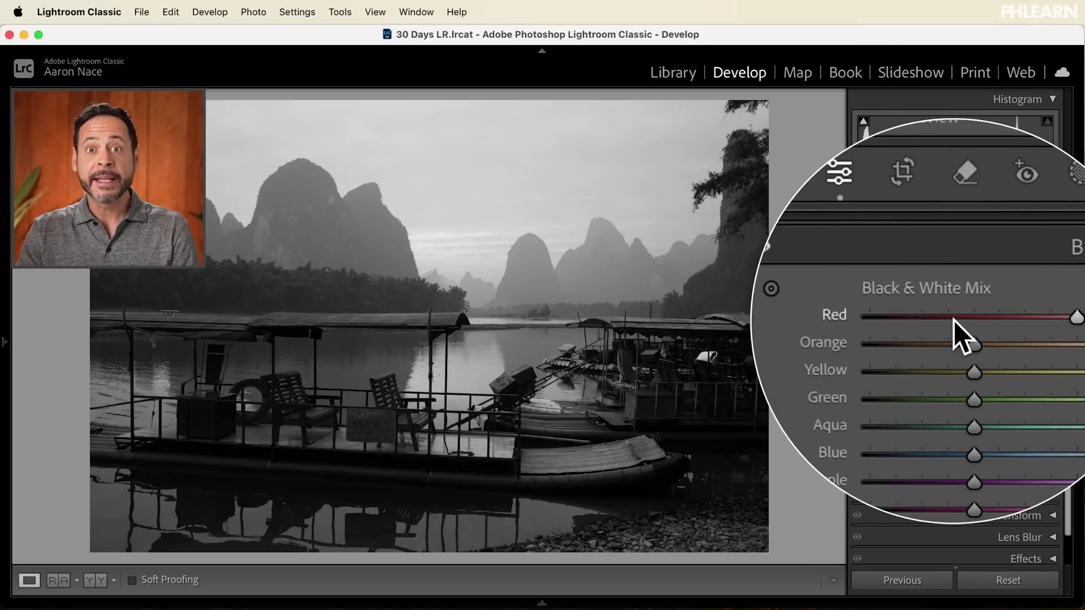
pyautogui.moveTo(1009, 319); pyautogui.dragTo(859, 319)
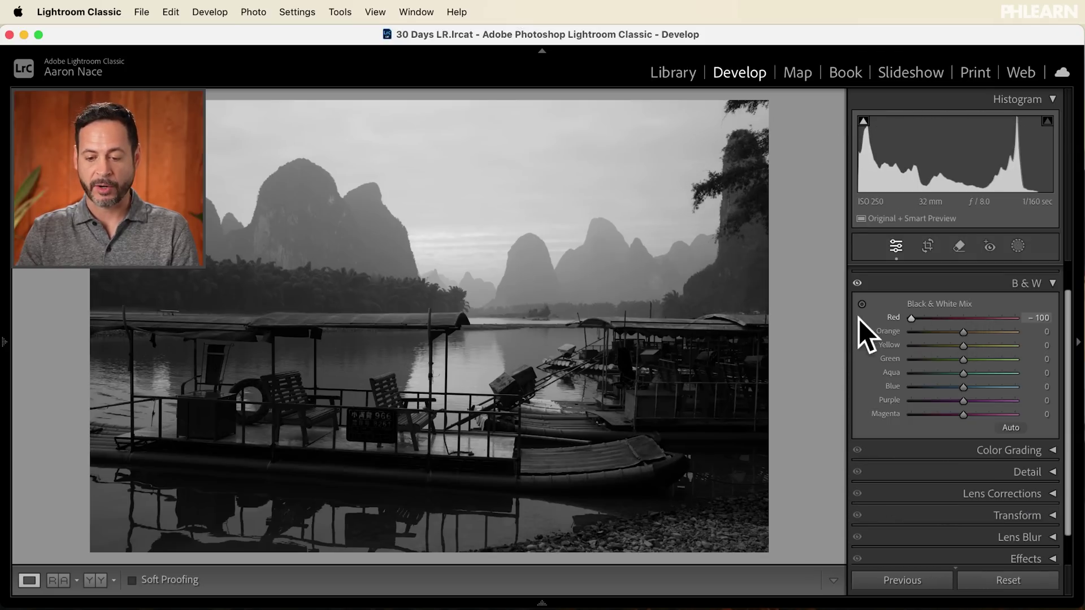
pyautogui.moveTo(929, 317); pyautogui.dragTo(964, 320)
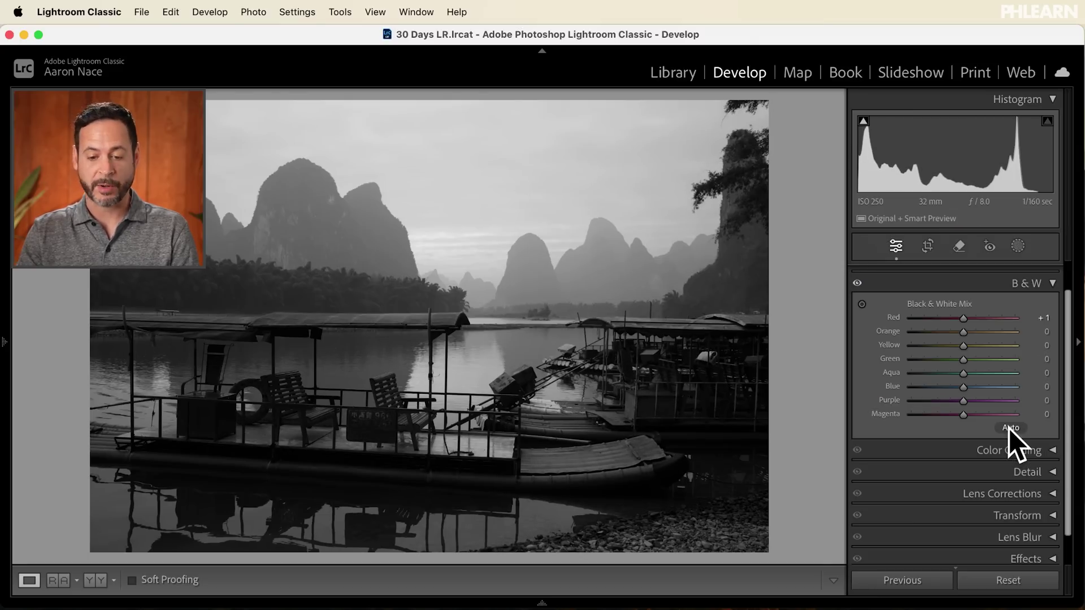
pyautogui.click(1009, 428)
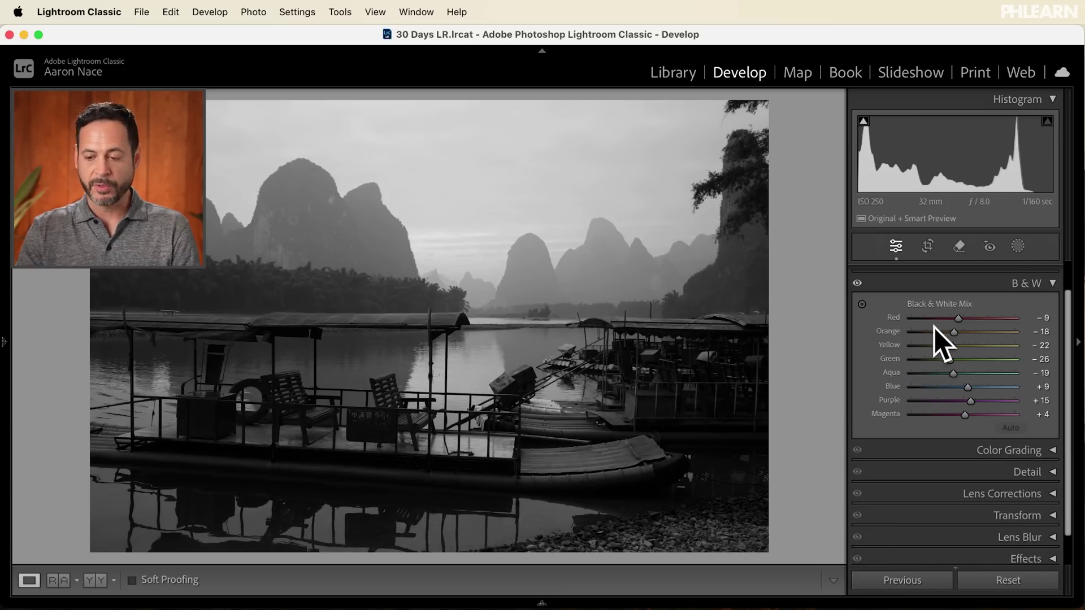
# - Push the Orange gray-mix slider to +100, undoing once and reapplying it
pyautogui.moveTo(935, 333); pyautogui.dragTo(1026, 314)
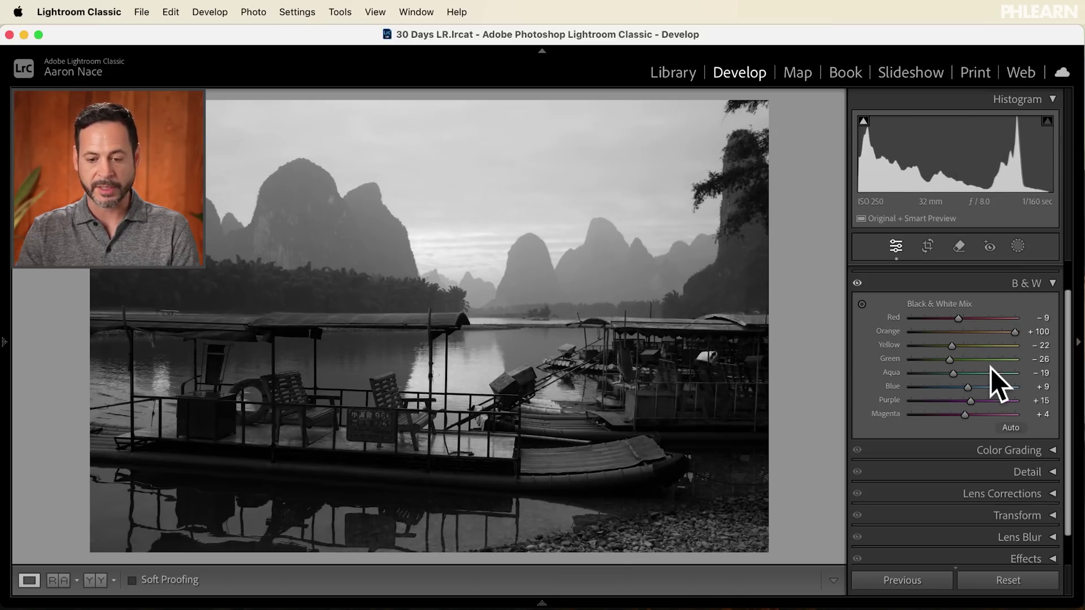
pyautogui.press('super+z')
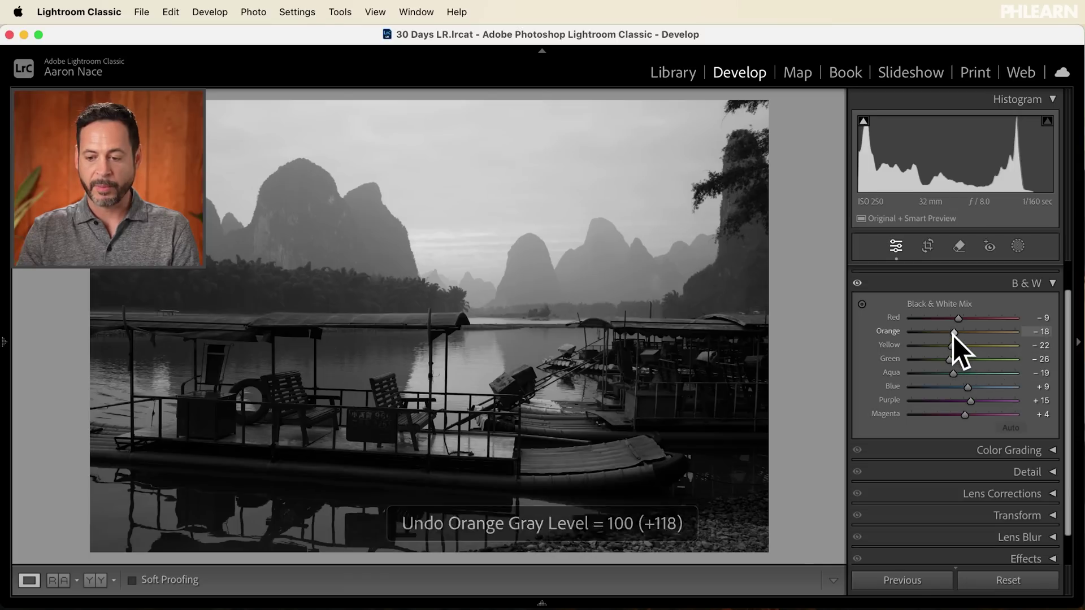
pyautogui.moveTo(953, 334); pyautogui.dragTo(1054, 327)
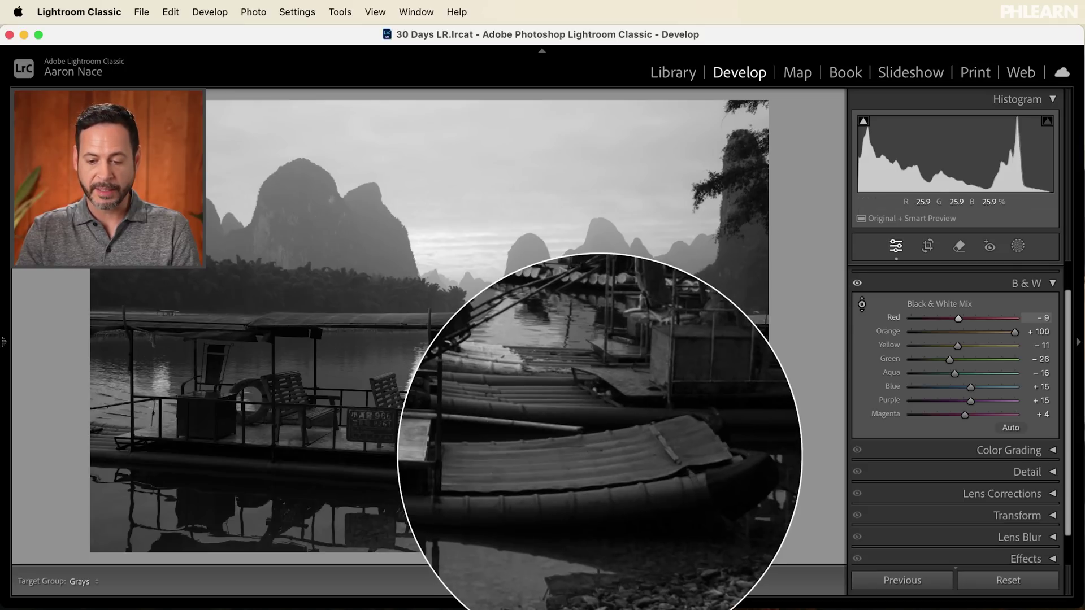
# - Lighten the red boat roof with the Targeted Adjustment tool (Red +34), then adjust Green
pyautogui.moveTo(599, 441); pyautogui.dragTo(599, 471)
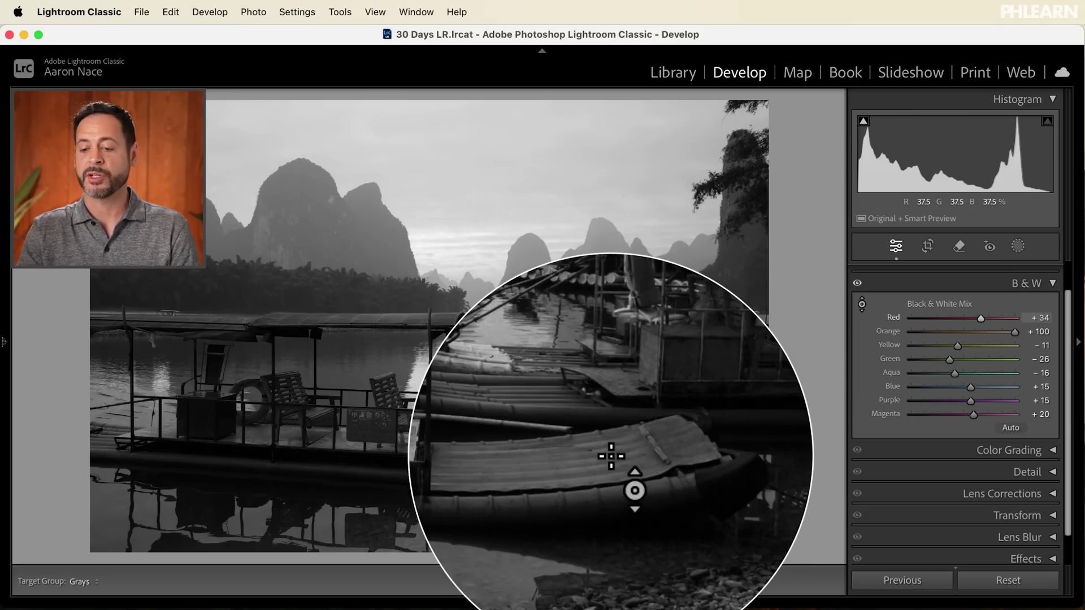
pyautogui.click(862, 305)
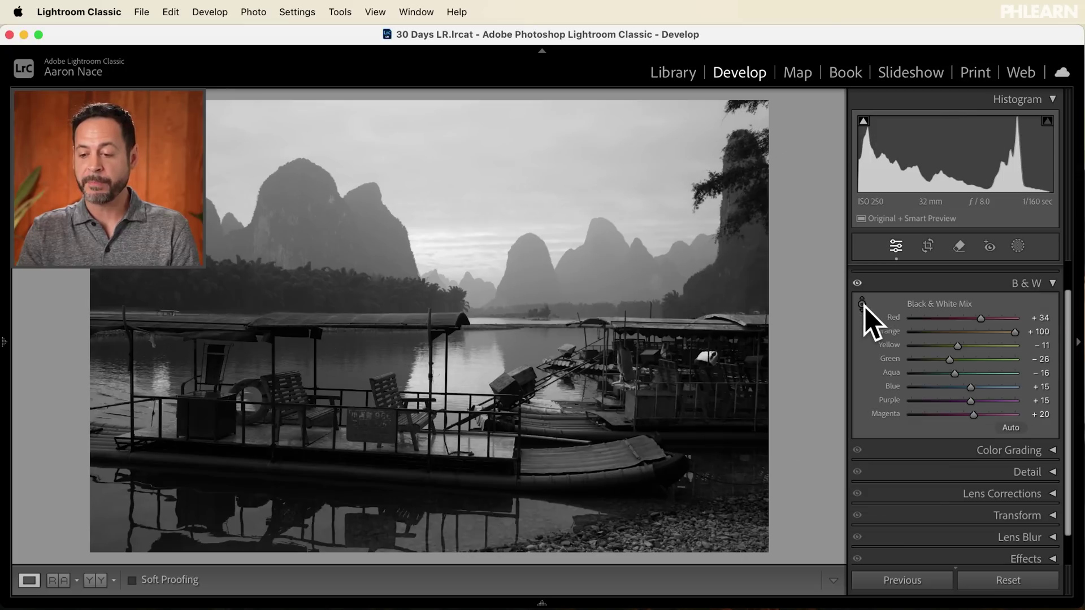
pyautogui.moveTo(951, 361); pyautogui.dragTo(973, 408)
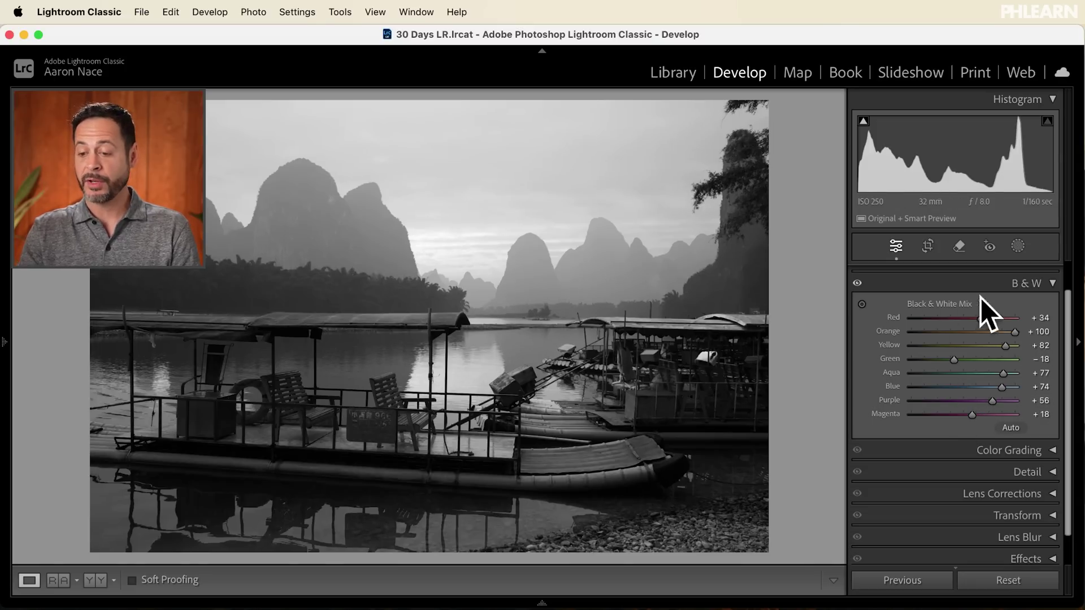
# - Set Exposure +0.30, Contrast −53, Texture +13 and Clarity +2 in the Basic panel
pyautogui.click(1038, 282)
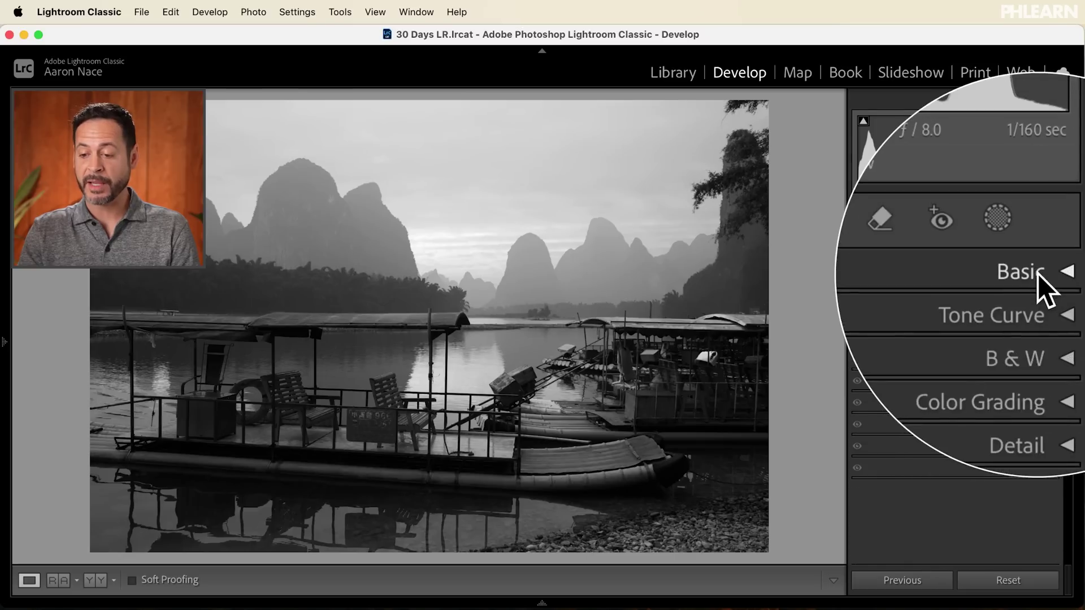
pyautogui.click(1037, 275)
pyautogui.scroll(-1, 985, 361)
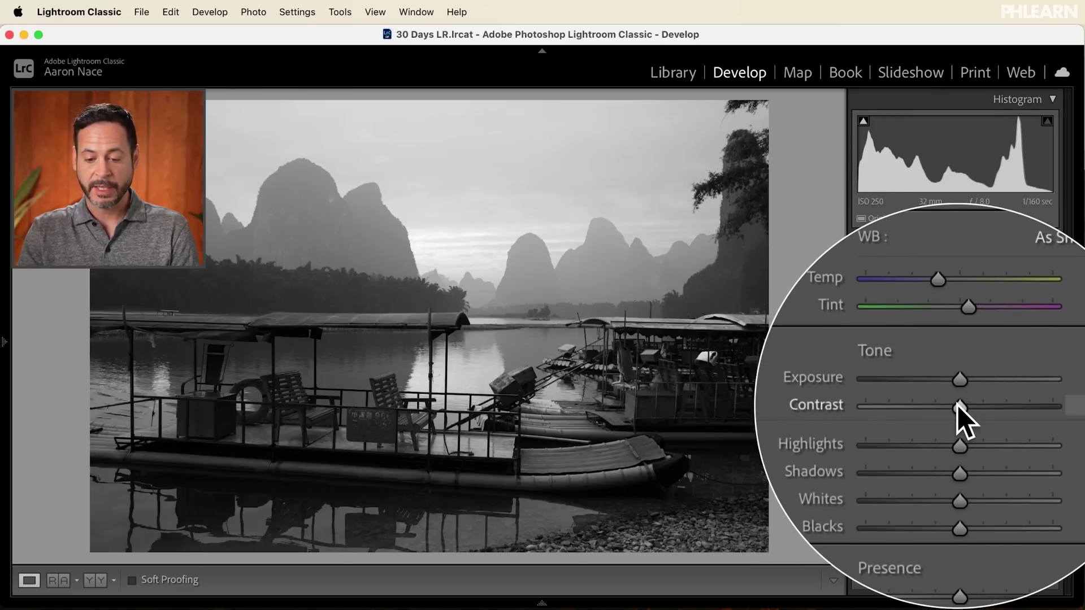
pyautogui.moveTo(958, 405)
pyautogui.mouseDown()
pyautogui.moveTo(984, 402)
pyautogui.moveTo(932, 398)
pyautogui.moveTo(961, 391)
pyautogui.mouseUp()
pyautogui.scroll(-5, 961, 391)
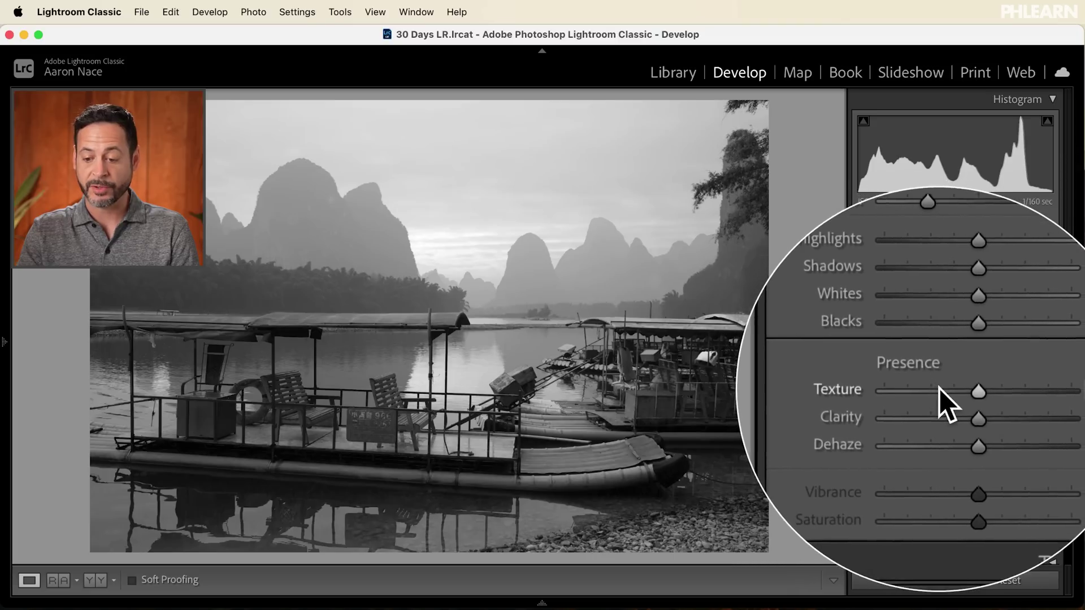
pyautogui.moveTo(958, 391)
pyautogui.mouseDown()
pyautogui.moveTo(972, 390)
pyautogui.moveTo(964, 402)
pyautogui.mouseUp()
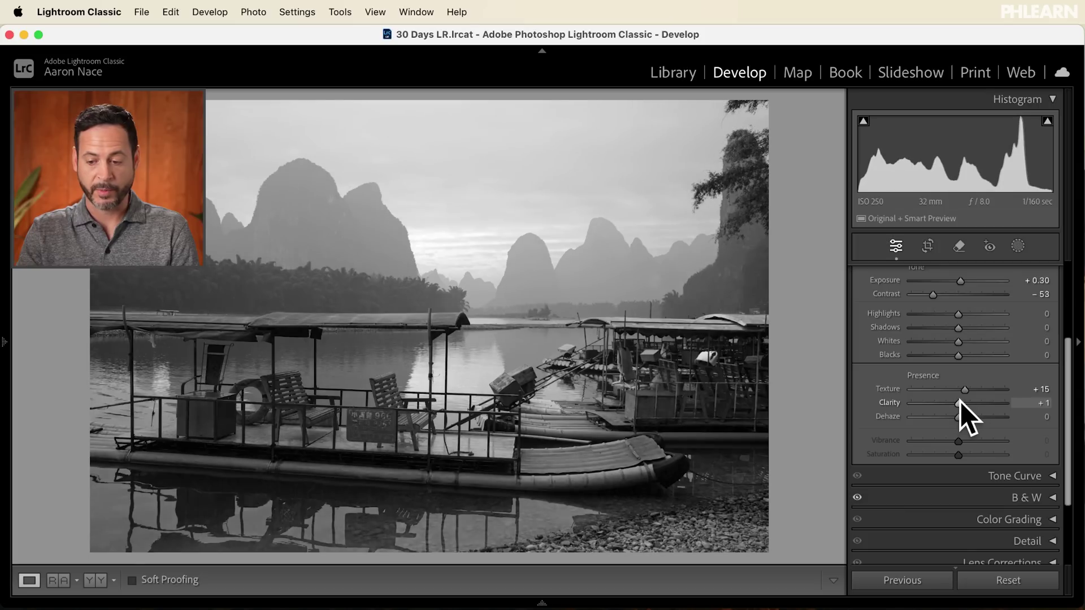
pyautogui.moveTo(960, 403); pyautogui.dragTo(961, 402)
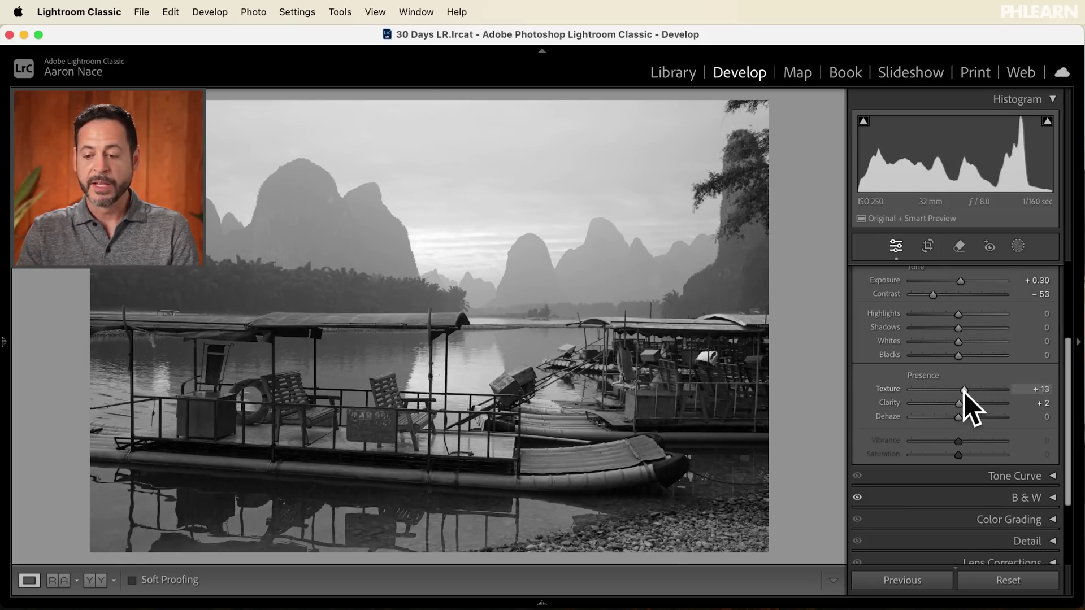
pyautogui.scroll(4, 964, 393)
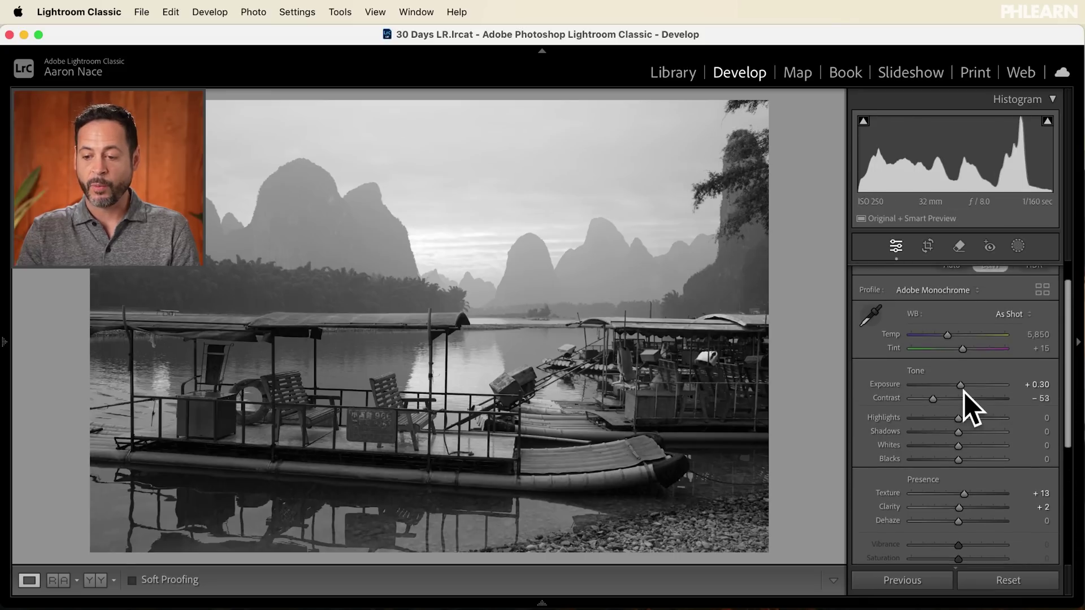
pyautogui.scroll(1, 964, 392)
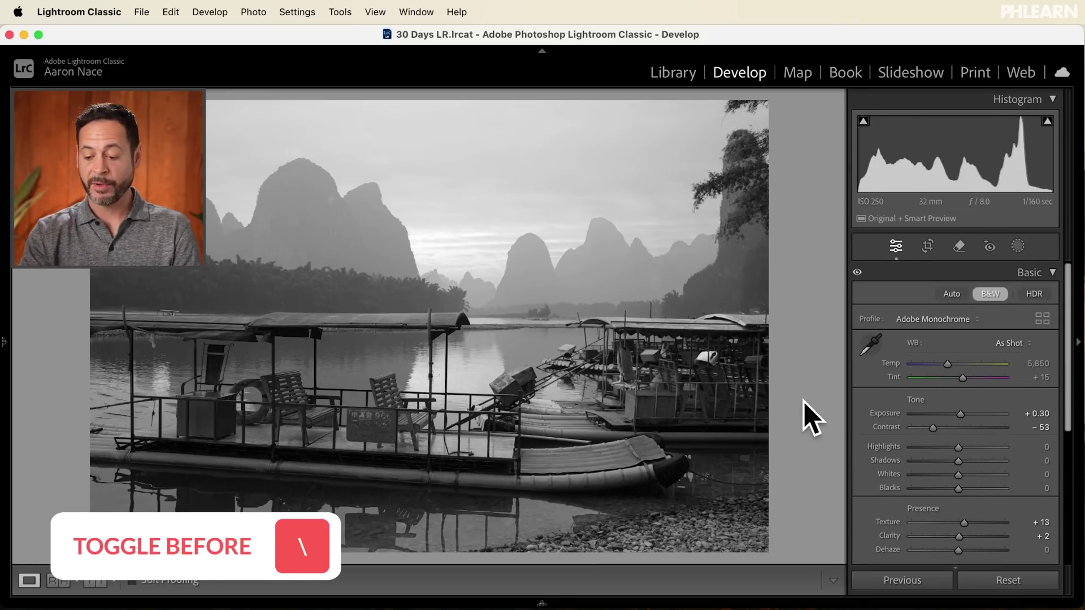
pyautogui.press('\\')
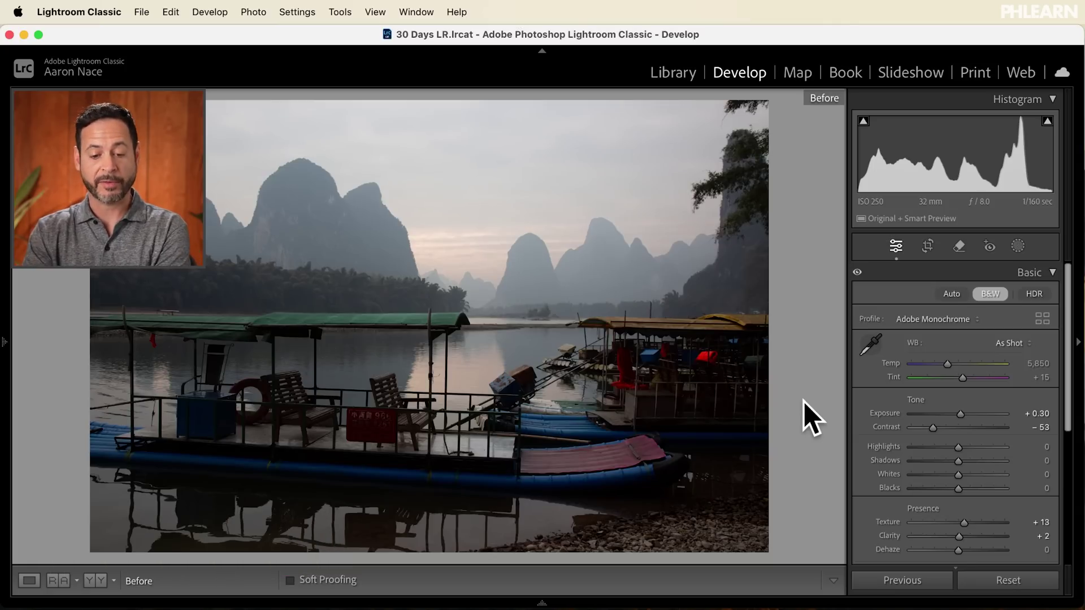
pyautogui.press('\\')
pyautogui.press('\\')
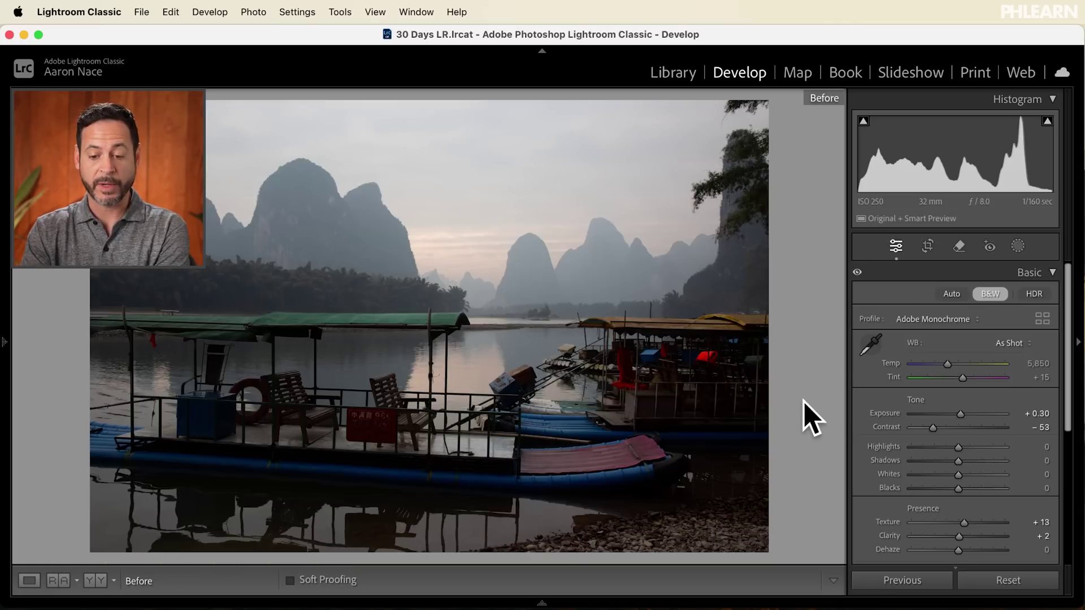
pyautogui.press('\\')
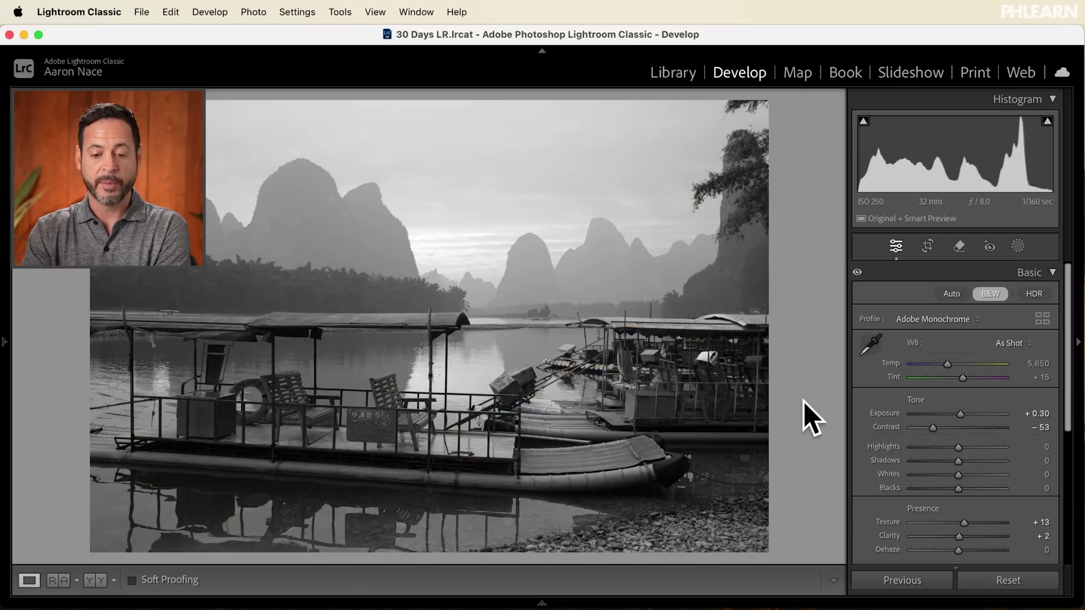
pyautogui.press('\\')
pyautogui.press('\\')
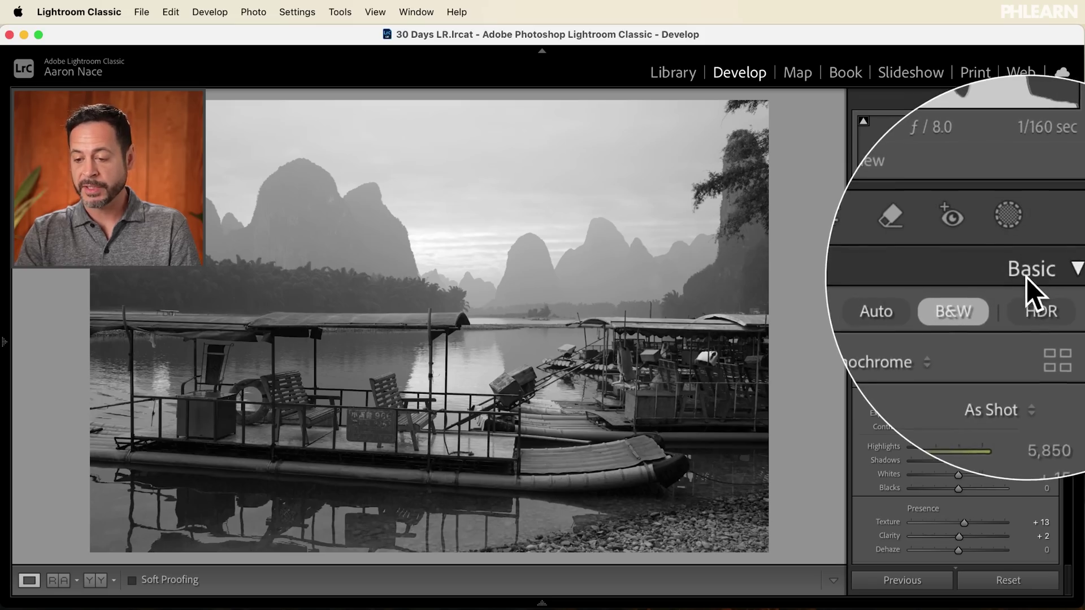
# - Use the Color Grading Shadows wheel to tint shadows warm orange at hue 38, saturation 26
pyautogui.click(1004, 274)
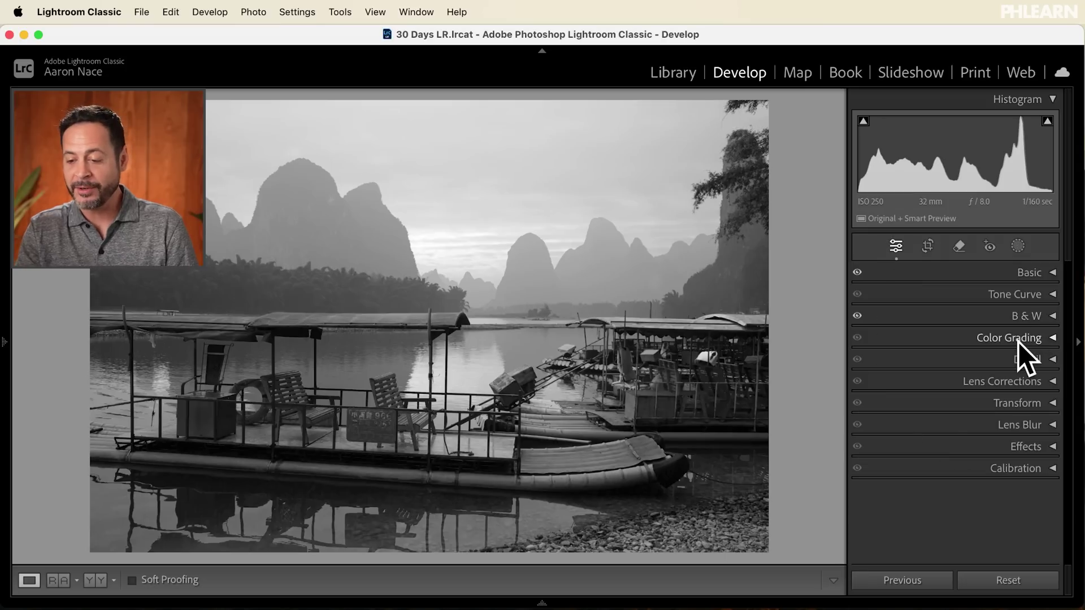
pyautogui.click(1018, 339)
pyautogui.scroll(-3, 1018, 341)
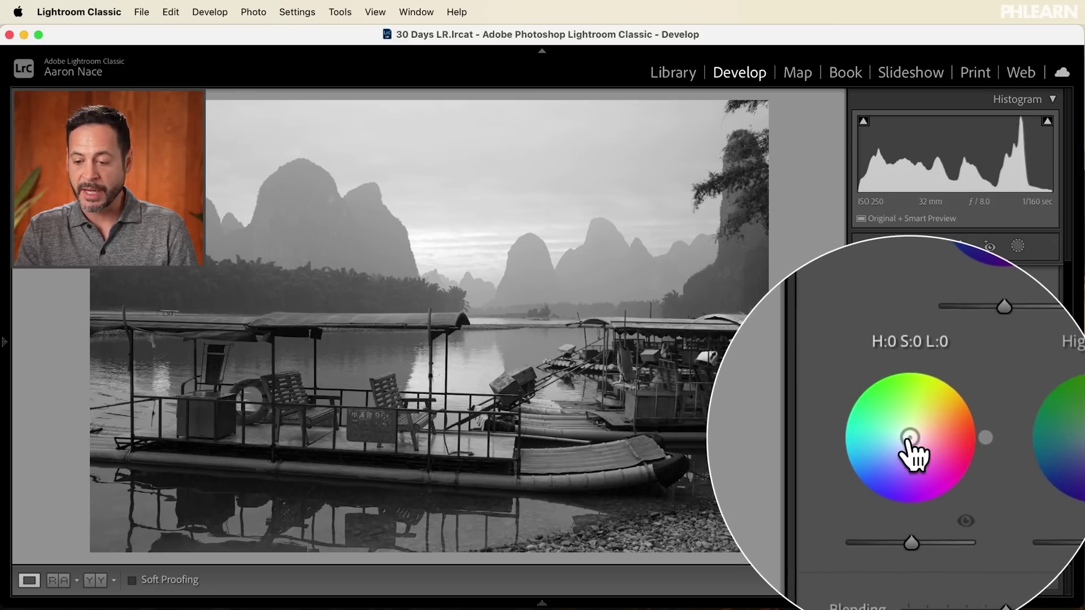
pyautogui.moveTo(910, 439); pyautogui.dragTo(916, 411)
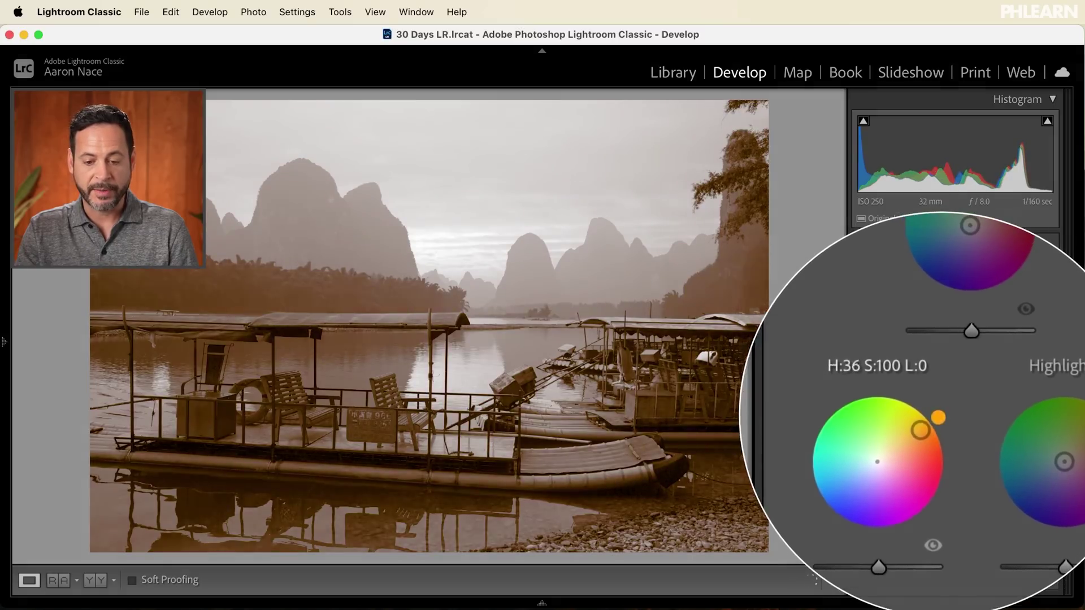
pyautogui.moveTo(938, 418); pyautogui.dragTo(936, 417)
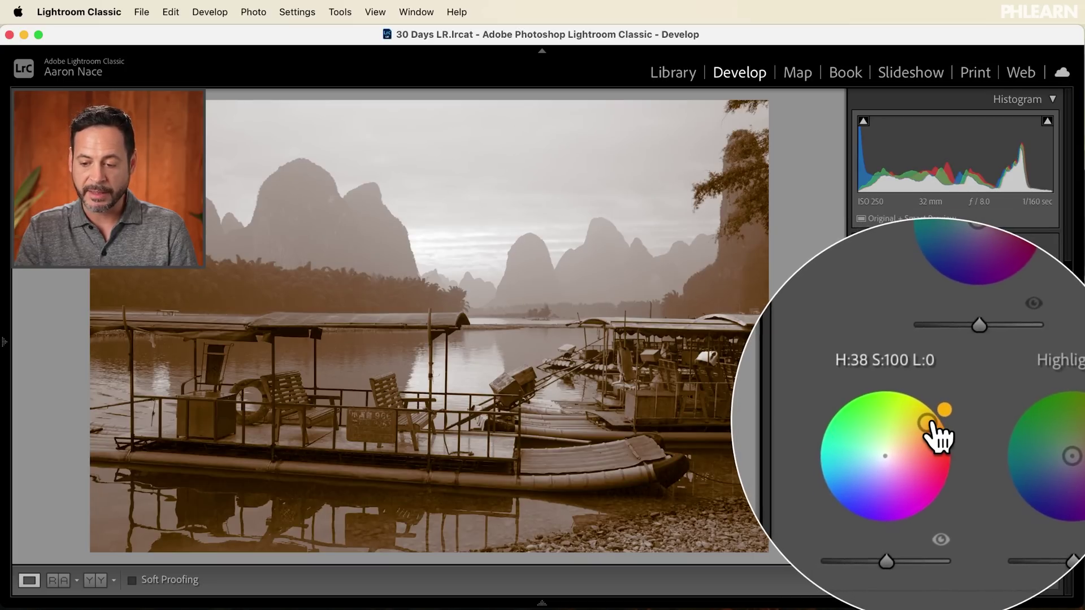
pyautogui.moveTo(926, 423); pyautogui.dragTo(915, 435)
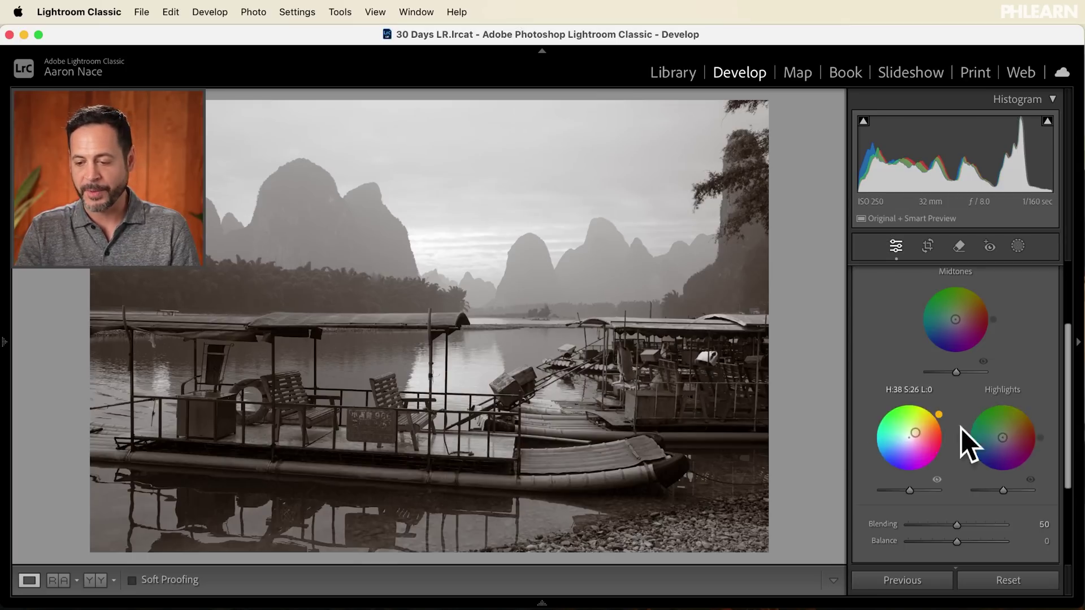
pyautogui.moveTo(1008, 430)
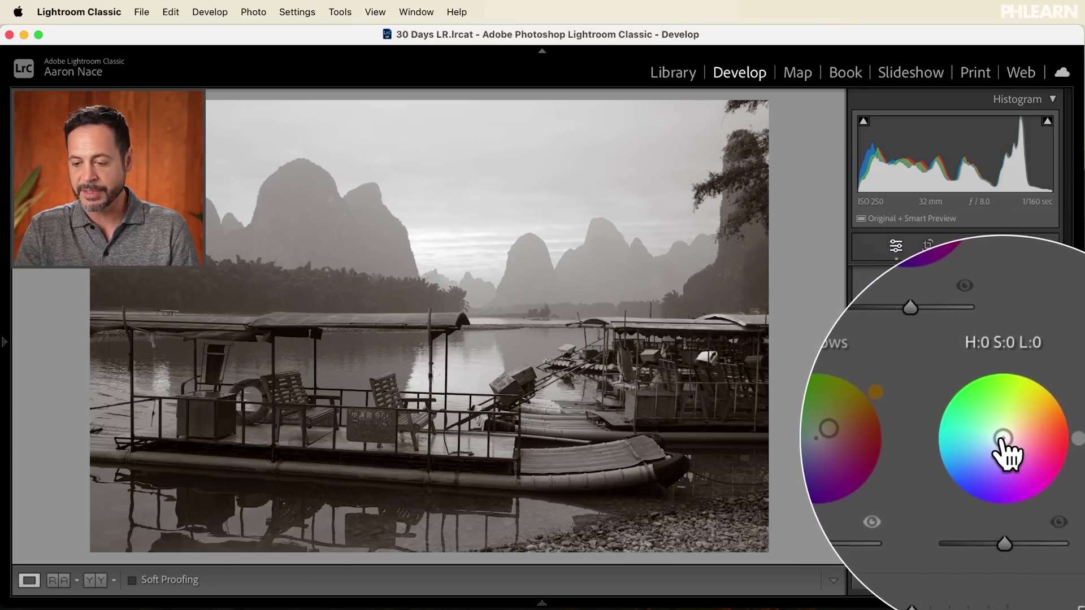
# - Tint highlights yellow (hue 57, saturation 33), raise highlight luminance and lower shadow luminance slightly
pyautogui.moveTo(1002, 438); pyautogui.dragTo(1034, 449)
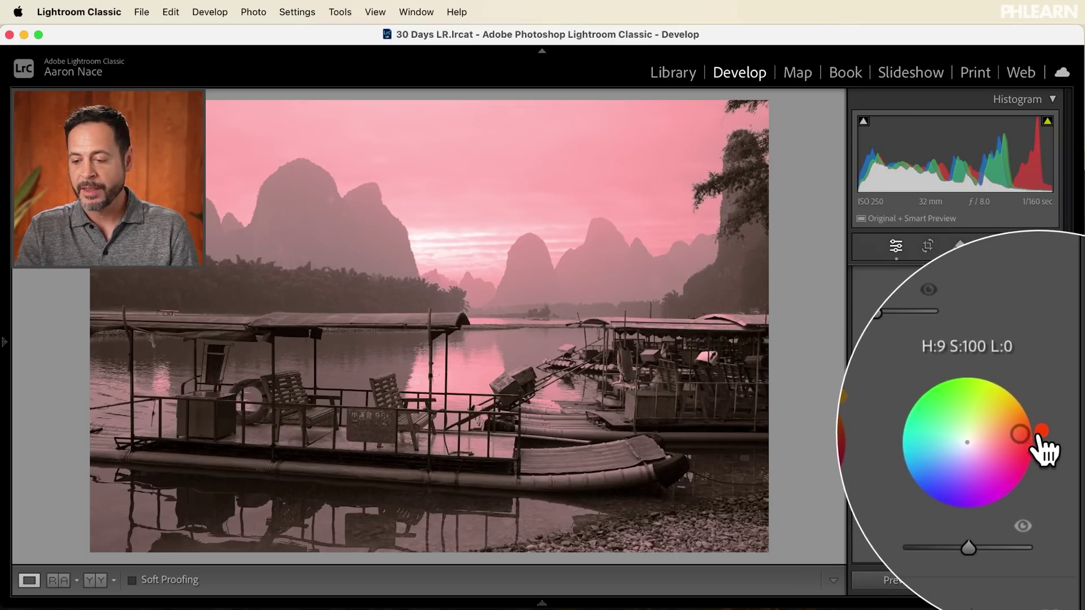
pyautogui.moveTo(1016, 436)
pyautogui.mouseDown()
pyautogui.moveTo(1013, 465)
pyautogui.moveTo(982, 494)
pyautogui.moveTo(1009, 469)
pyautogui.moveTo(949, 440)
pyautogui.moveTo(981, 404)
pyautogui.moveTo(1016, 416)
pyautogui.moveTo(1001, 447)
pyautogui.moveTo(1009, 430)
pyautogui.mouseUp()
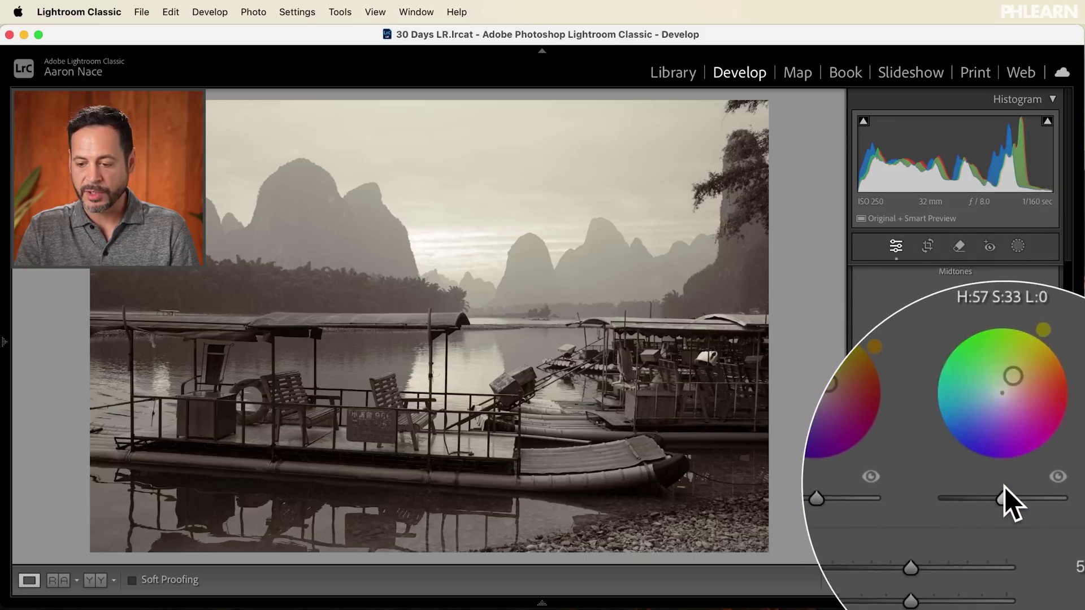
pyautogui.moveTo(1002, 490)
pyautogui.mouseDown()
pyautogui.moveTo(1018, 482)
pyautogui.moveTo(976, 471)
pyautogui.moveTo(1006, 469)
pyautogui.mouseUp()
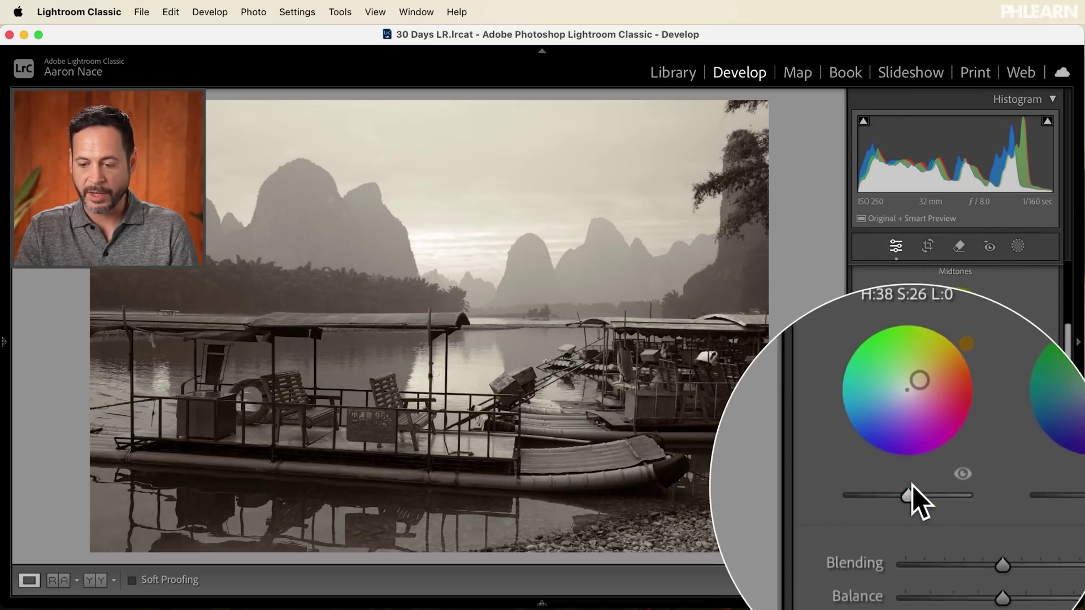
pyautogui.moveTo(912, 489)
pyautogui.mouseDown()
pyautogui.moveTo(898, 487)
pyautogui.moveTo(931, 484)
pyautogui.moveTo(915, 483)
pyautogui.mouseUp()
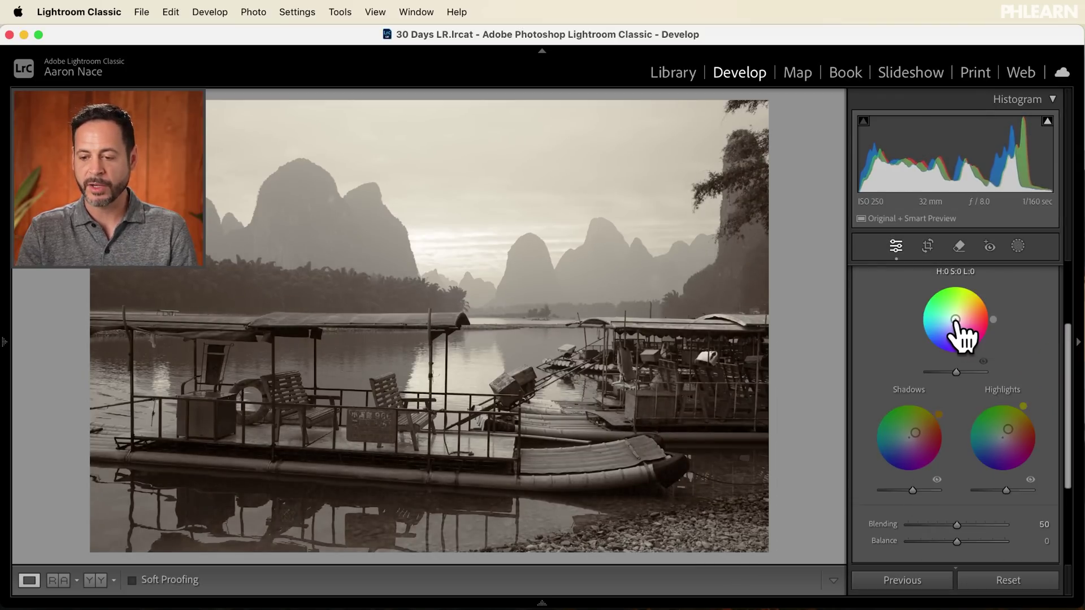
# - Reset a trial red midtone tint, then set a faint blue at hue 218, saturation 8
pyautogui.moveTo(957, 322)
pyautogui.mouseDown()
pyautogui.moveTo(961, 307)
pyautogui.moveTo(961, 320)
pyautogui.moveTo(986, 321)
pyautogui.moveTo(954, 345)
pyautogui.moveTo(927, 325)
pyautogui.moveTo(936, 338)
pyautogui.mouseUp()
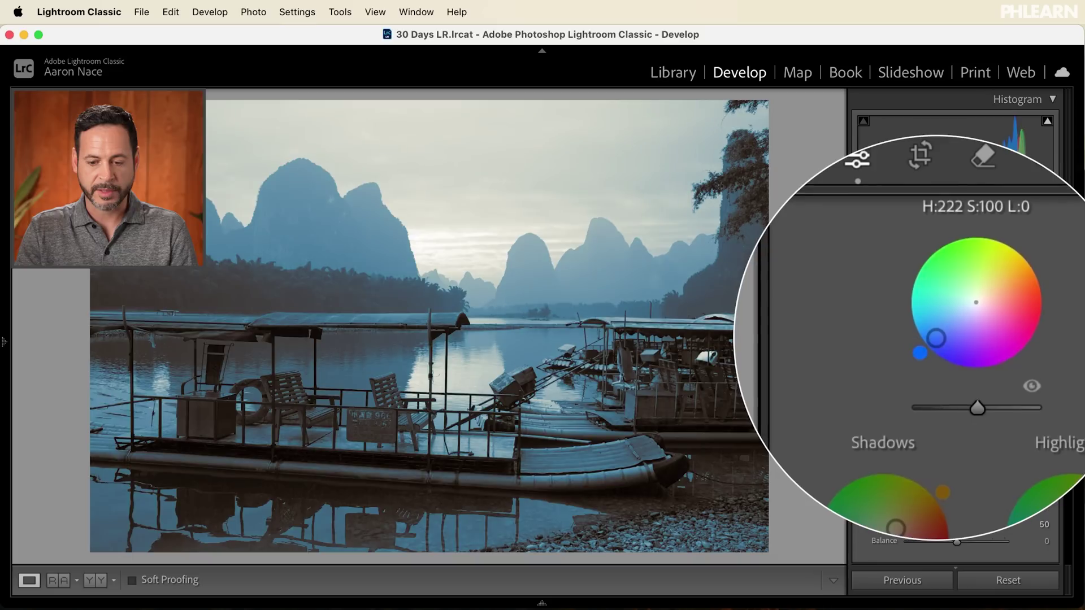
pyautogui.doubleClick(936, 340)
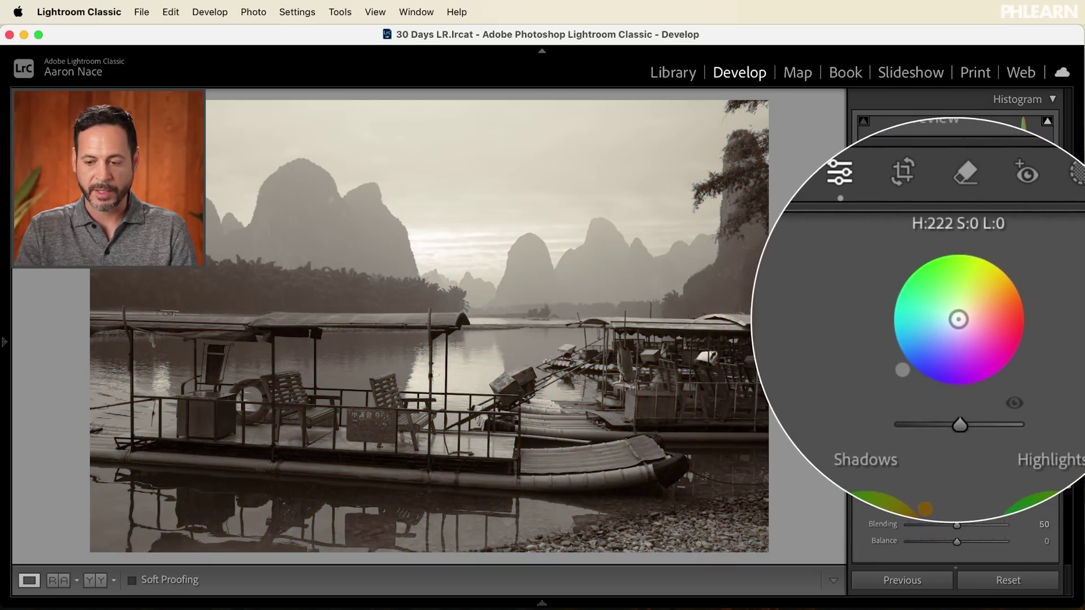
pyautogui.moveTo(958, 319)
pyautogui.mouseDown()
pyautogui.moveTo(932, 339)
pyautogui.moveTo(955, 324)
pyautogui.mouseUp()
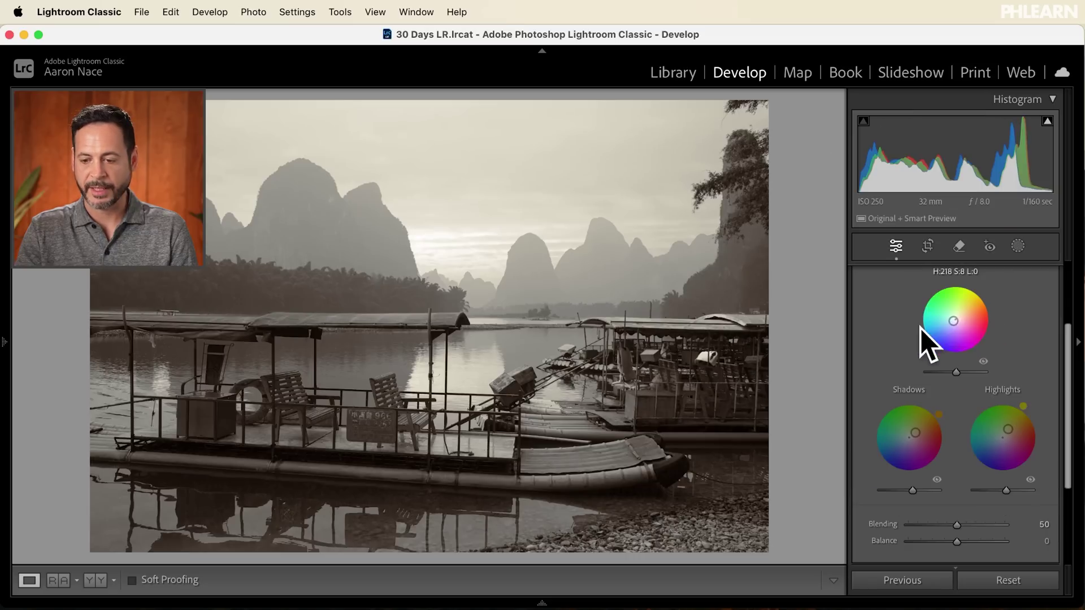
pyautogui.scroll(4, 895, 327)
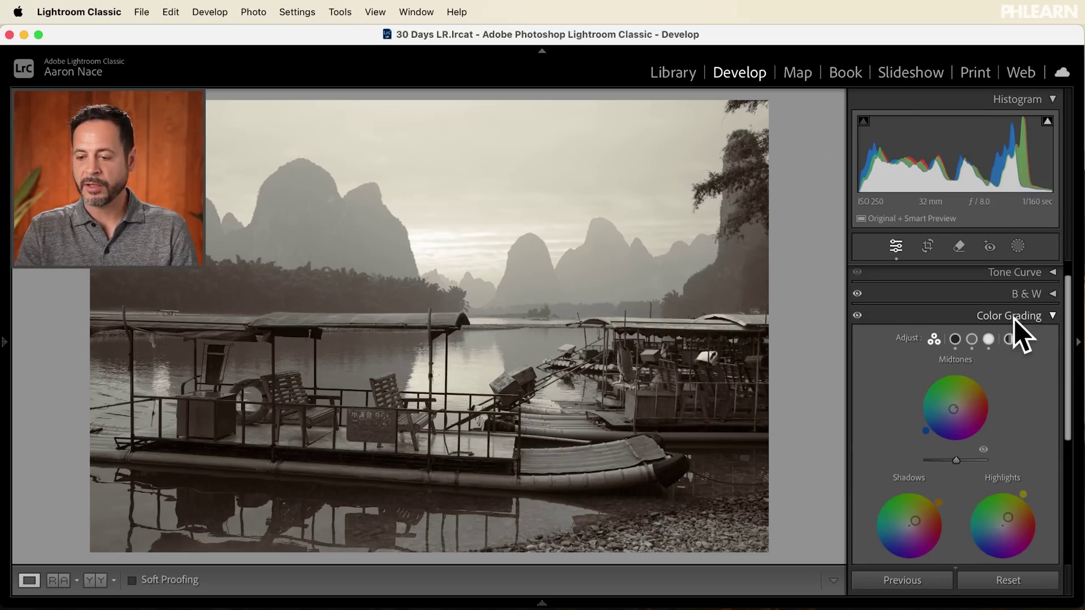
# - Compare with grading off, reset the midtone tint to saturation 0, and view the original
pyautogui.click(859, 317)
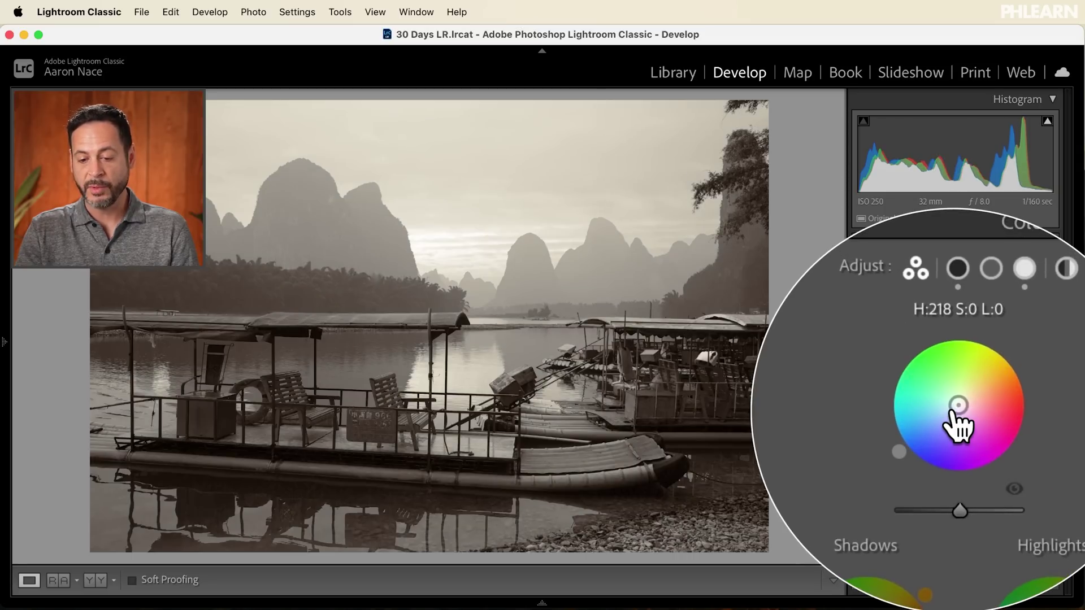
pyautogui.moveTo(957, 408); pyautogui.dragTo(938, 447)
pyautogui.doubleClick(946, 433)
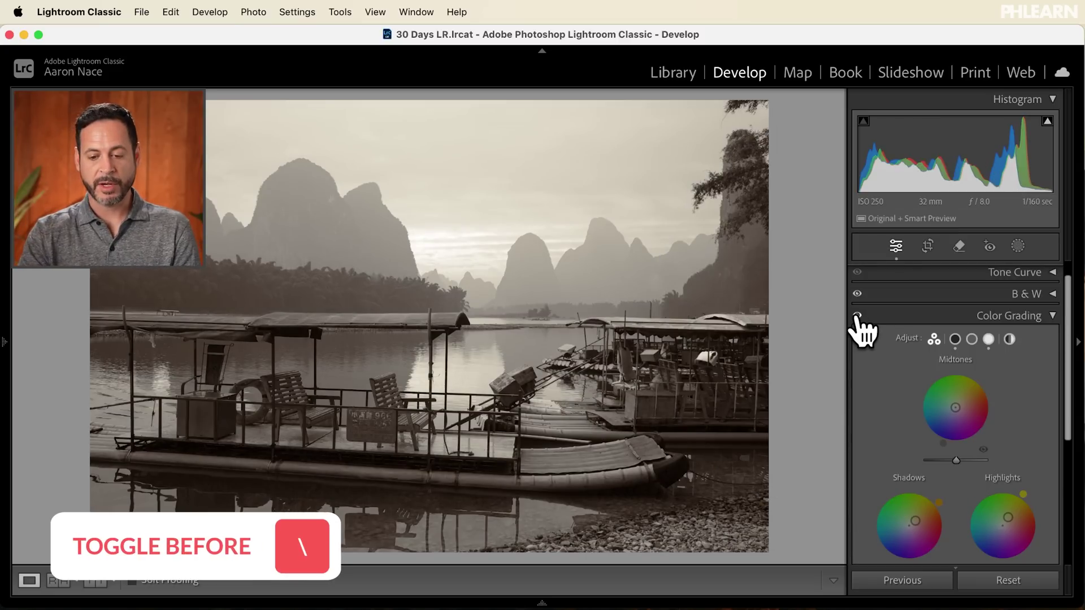
pyautogui.press('\\')
pyautogui.press('\\')
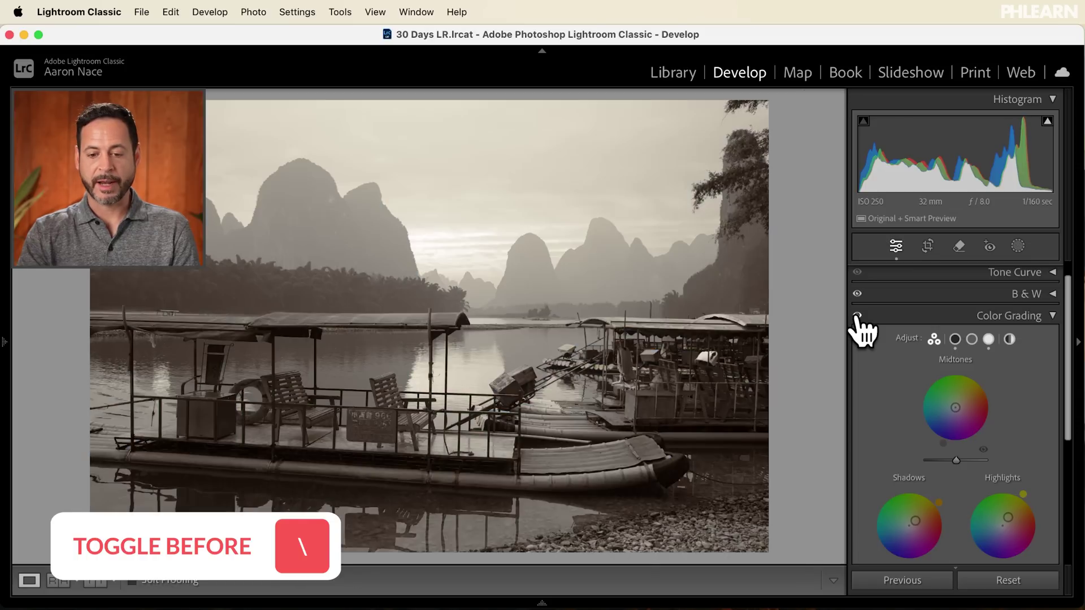
pyautogui.press('\\')
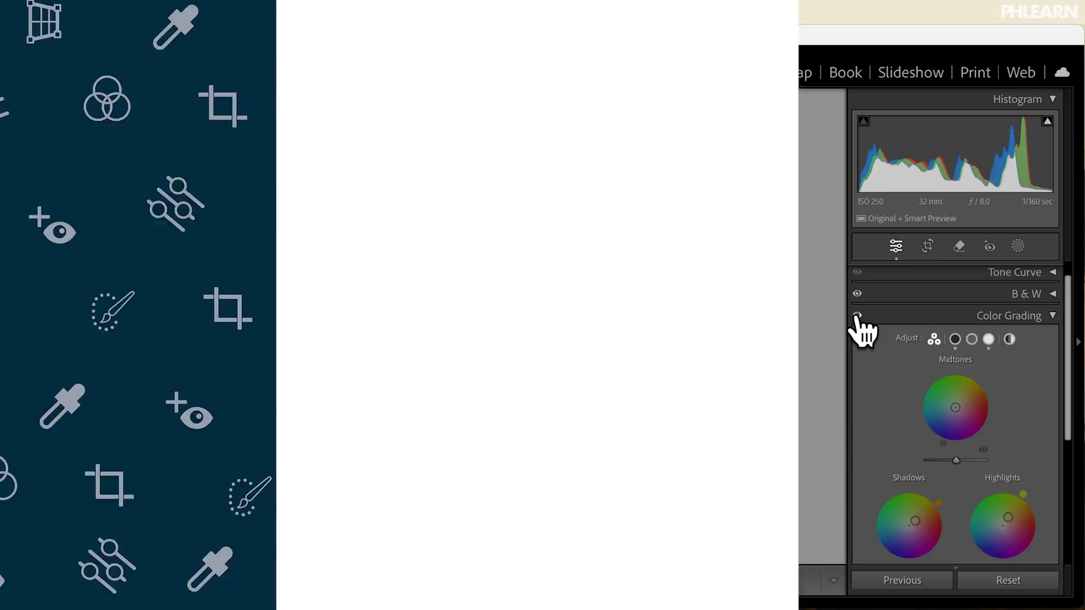